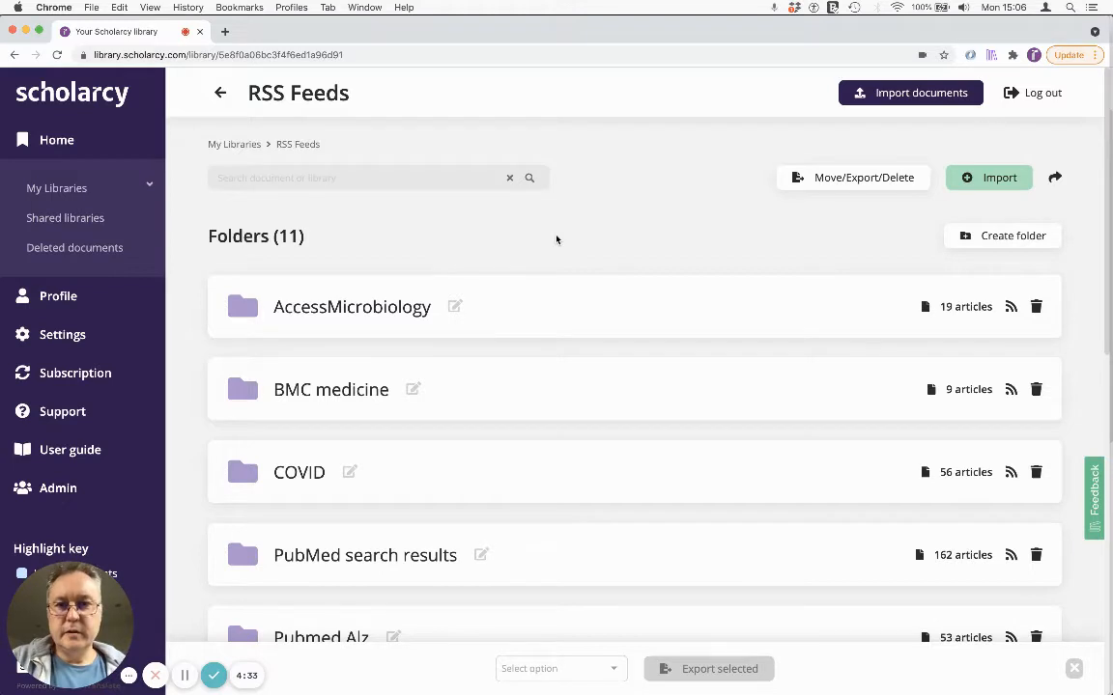
Step: Review the view settings and put the cursor in the rows on page value
{"action": "left_click", "coordinate": [73, 335]}
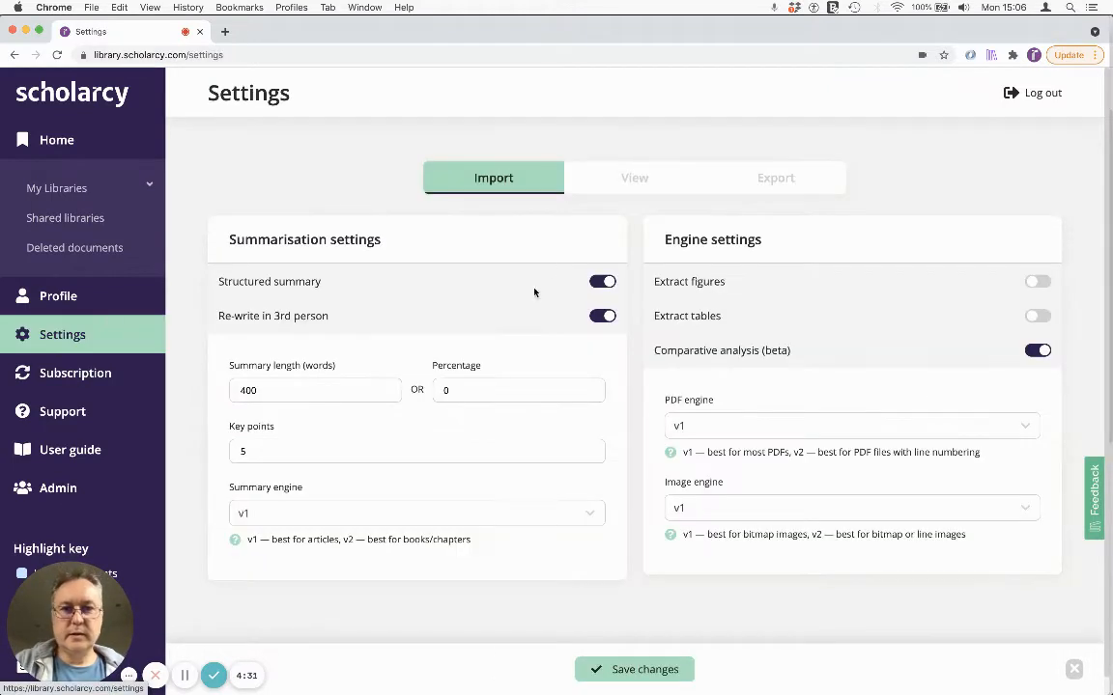
{"action": "left_click", "coordinate": [613, 183]}
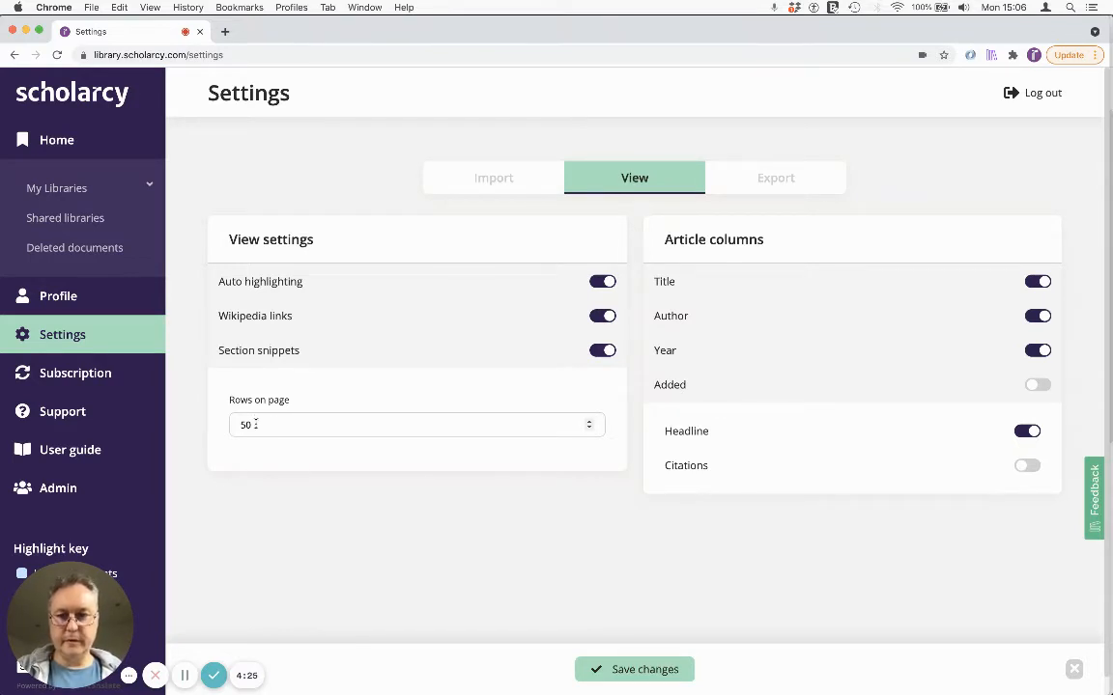
{"action": "left_click", "coordinate": [256, 424]}
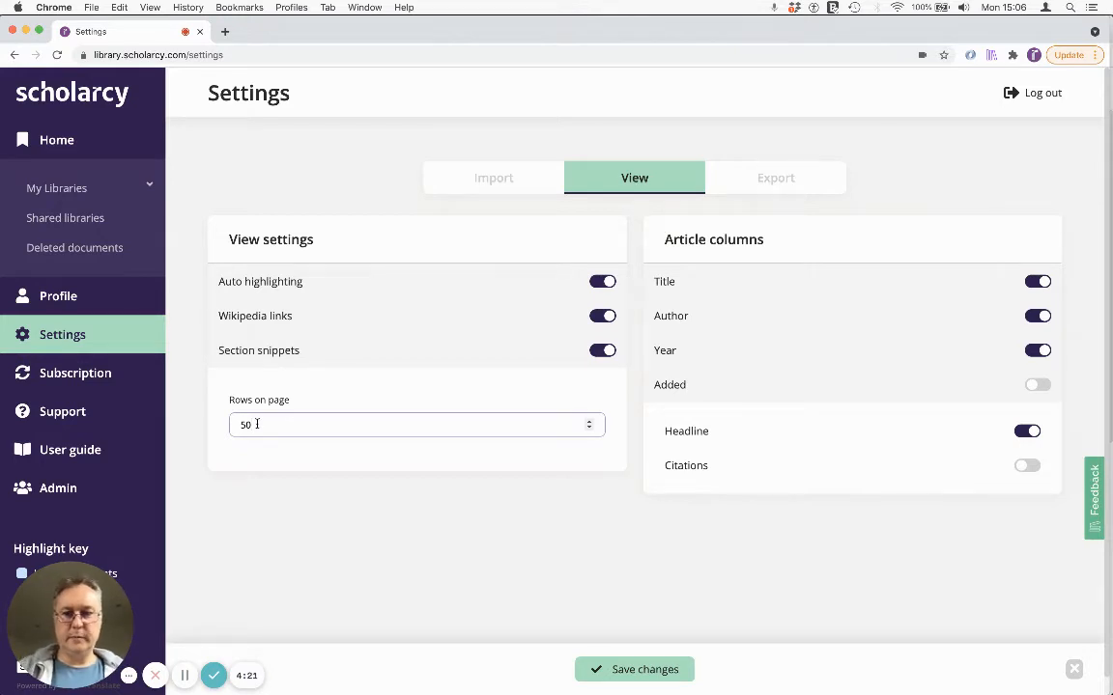
Step: In the RSS Feeds library, unsubscribe the medRxiv neuro folder from its medRxiv feed and close the feed dialog
{"action": "mouse_move", "coordinate": [79, 189]}
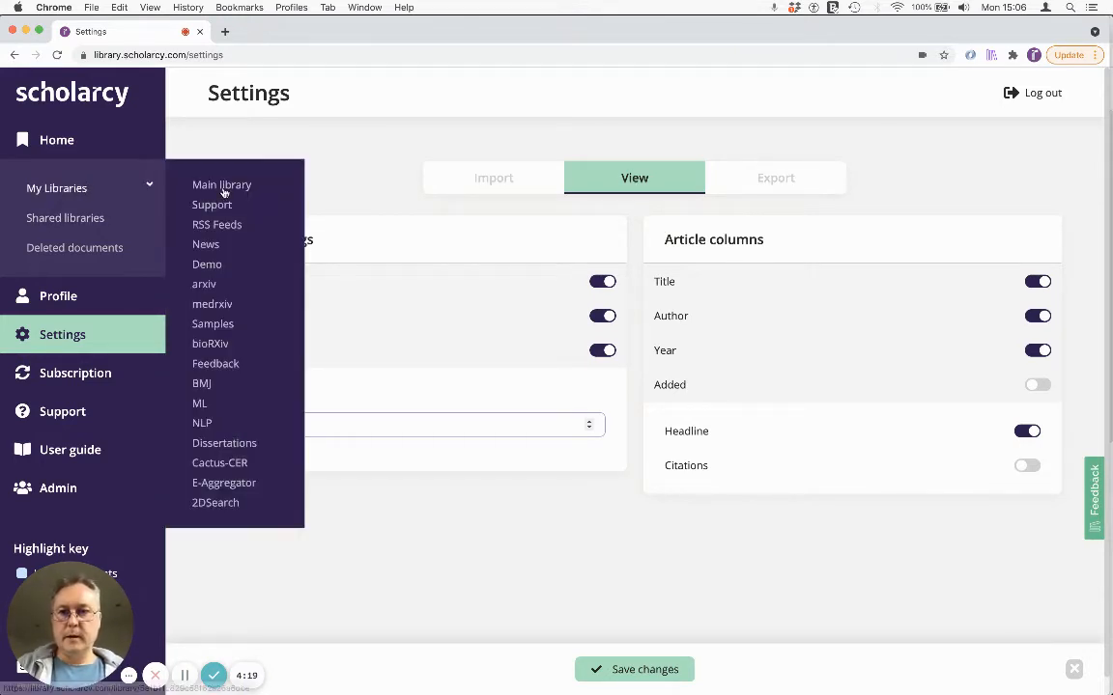
{"action": "left_click", "coordinate": [205, 224]}
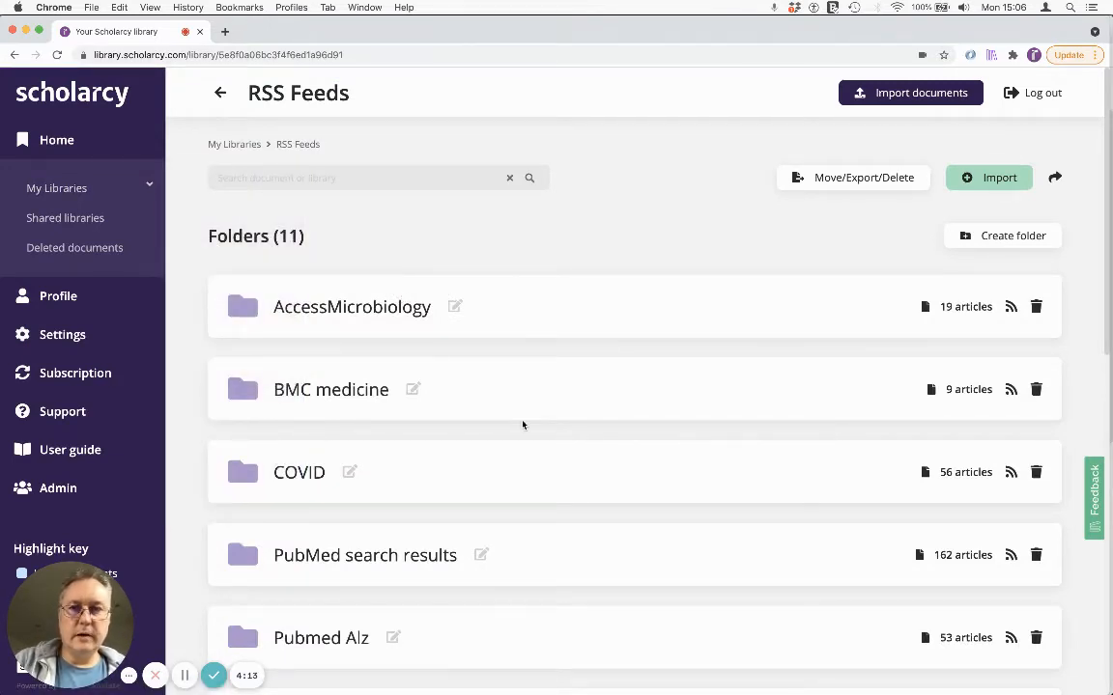
{"action": "scroll", "coordinate": [522, 425], "scroll_direction": "down", "scroll_amount": 3}
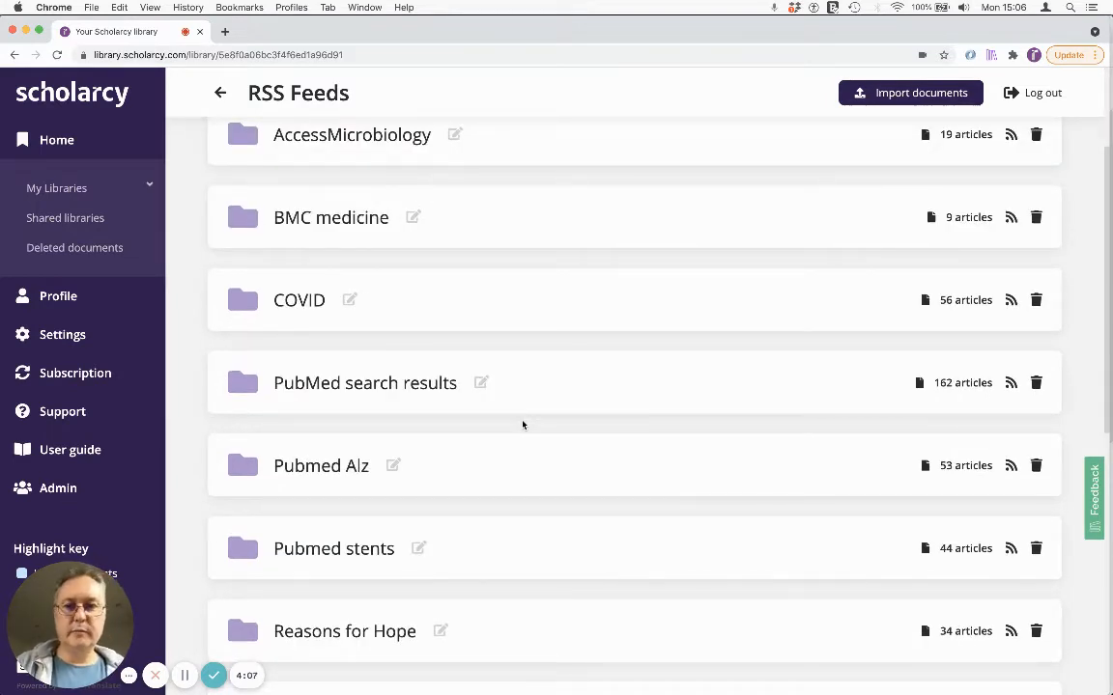
{"action": "scroll", "coordinate": [523, 425], "scroll_direction": "down", "scroll_amount": 3}
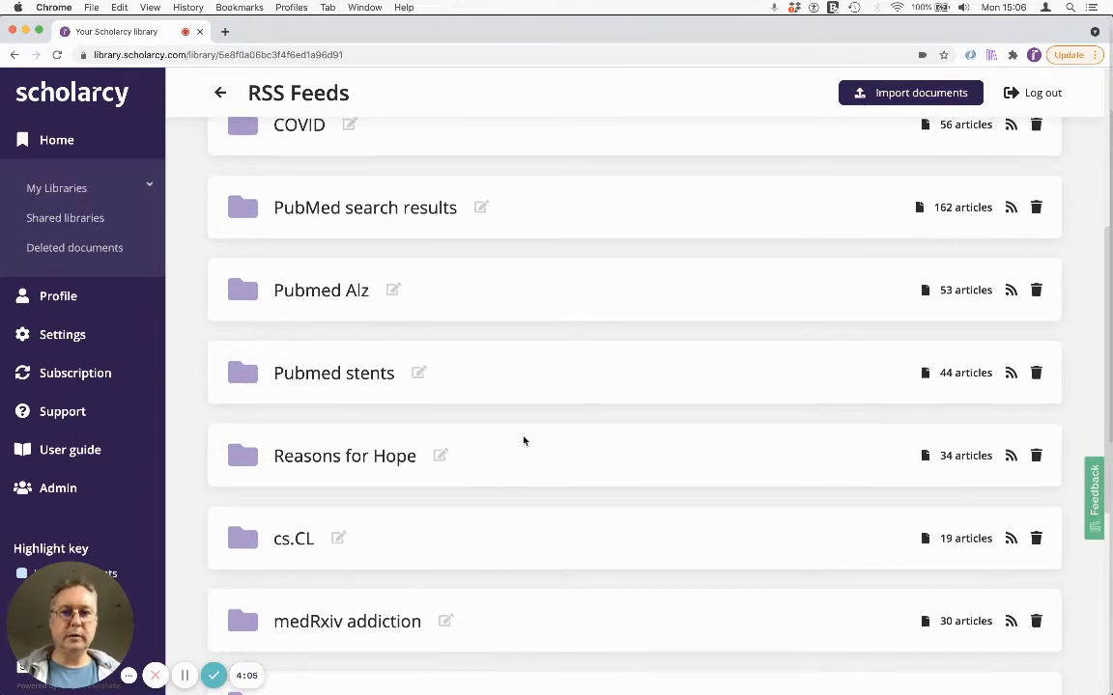
{"action": "scroll", "coordinate": [524, 442], "scroll_direction": "down", "scroll_amount": 3}
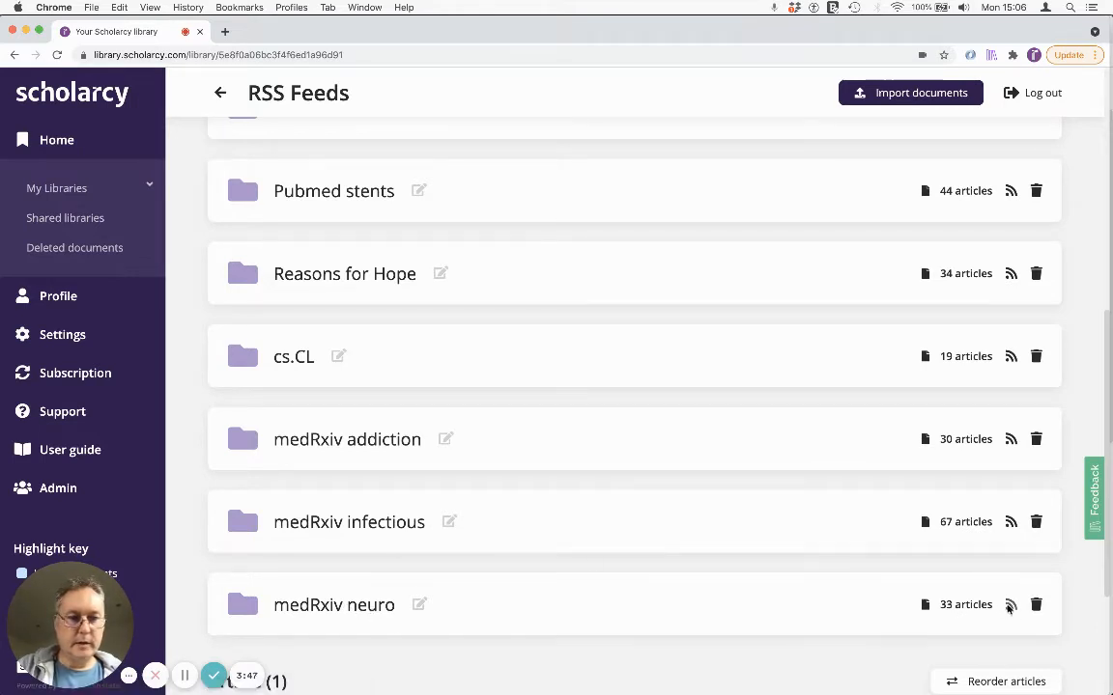
{"action": "left_click", "coordinate": [1009, 604]}
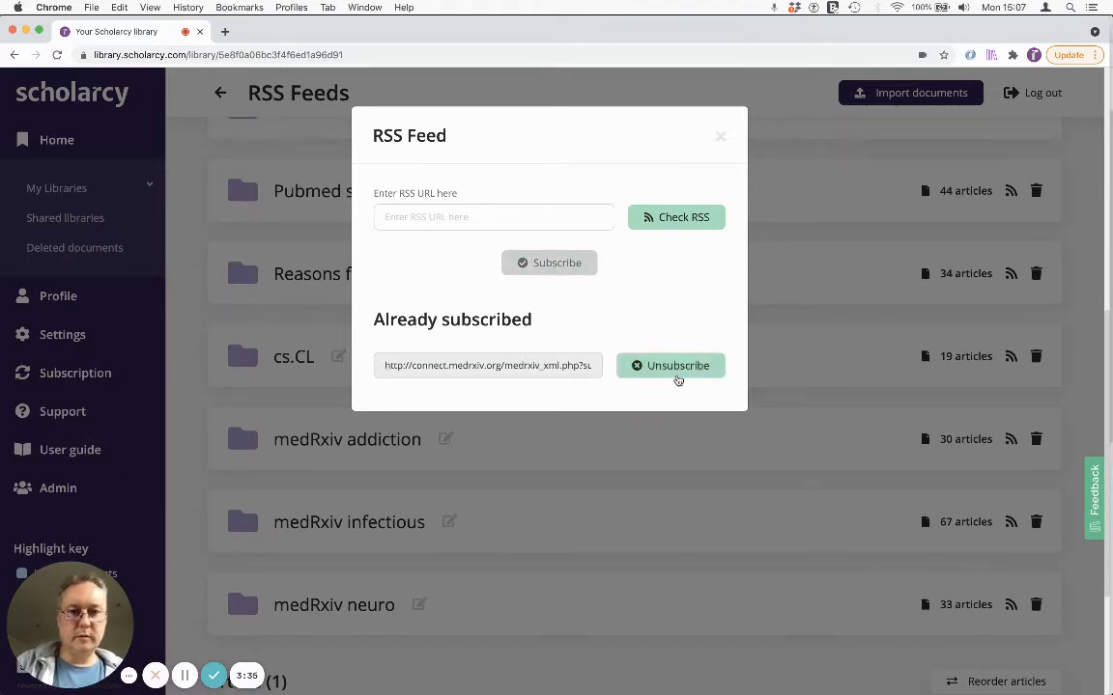
{"action": "left_click", "coordinate": [671, 367]}
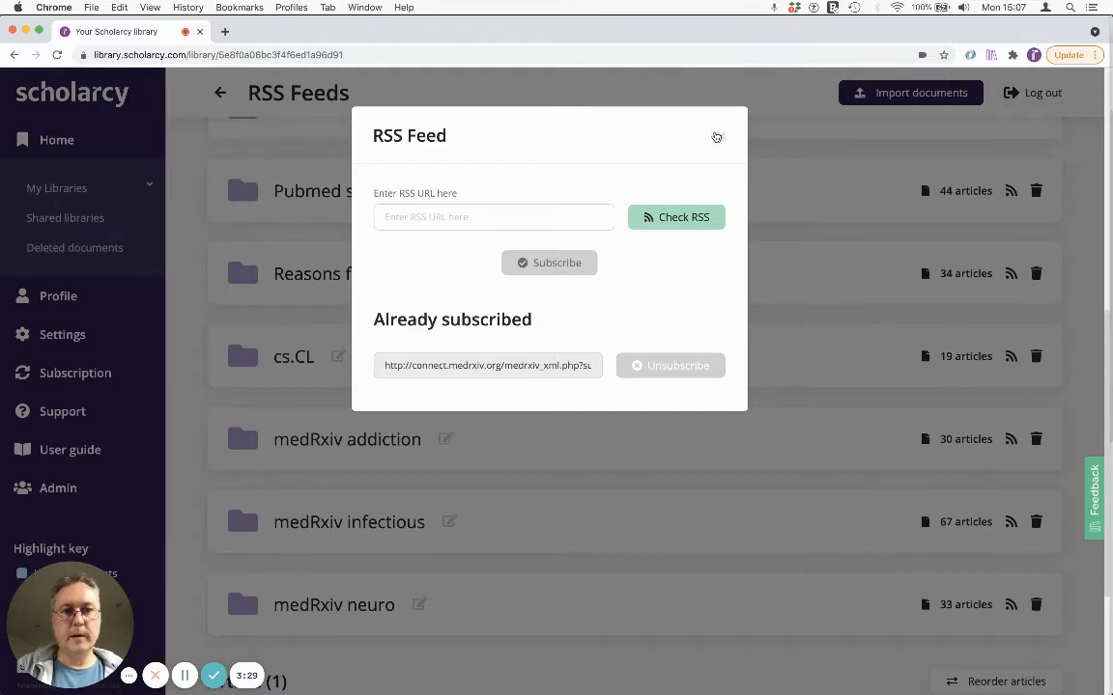
{"action": "left_click", "coordinate": [717, 137]}
Step: Open the medRxiv neuro folder and select all its articles for export as Markdown (zipped files)
{"action": "left_click", "coordinate": [350, 600]}
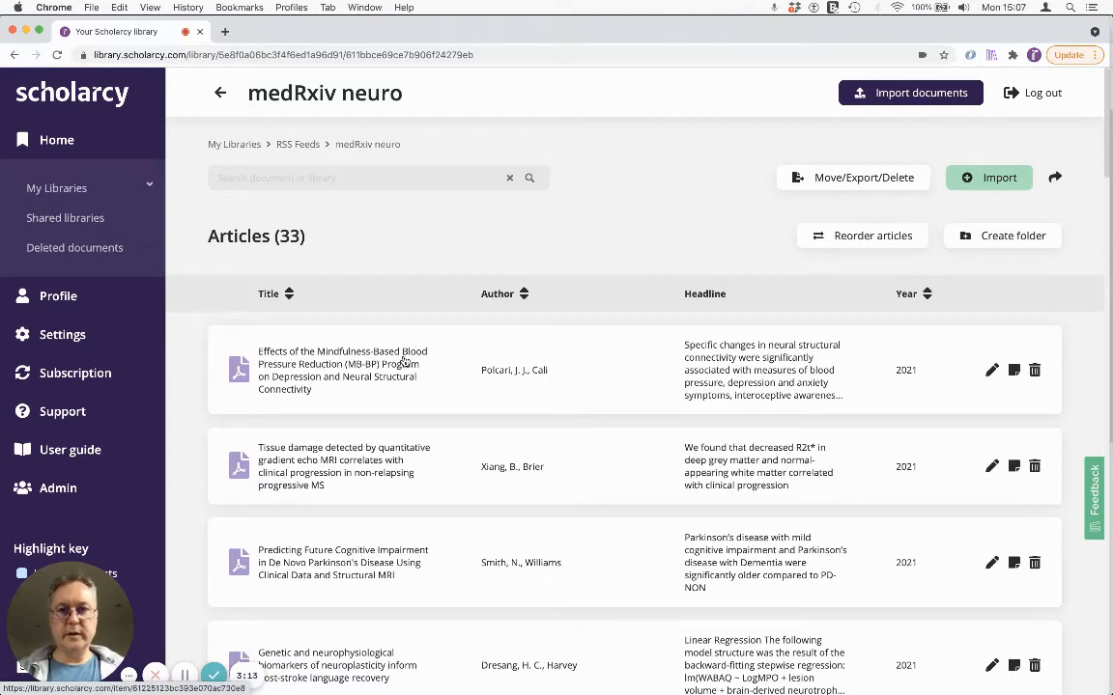
{"action": "left_click", "coordinate": [874, 182]}
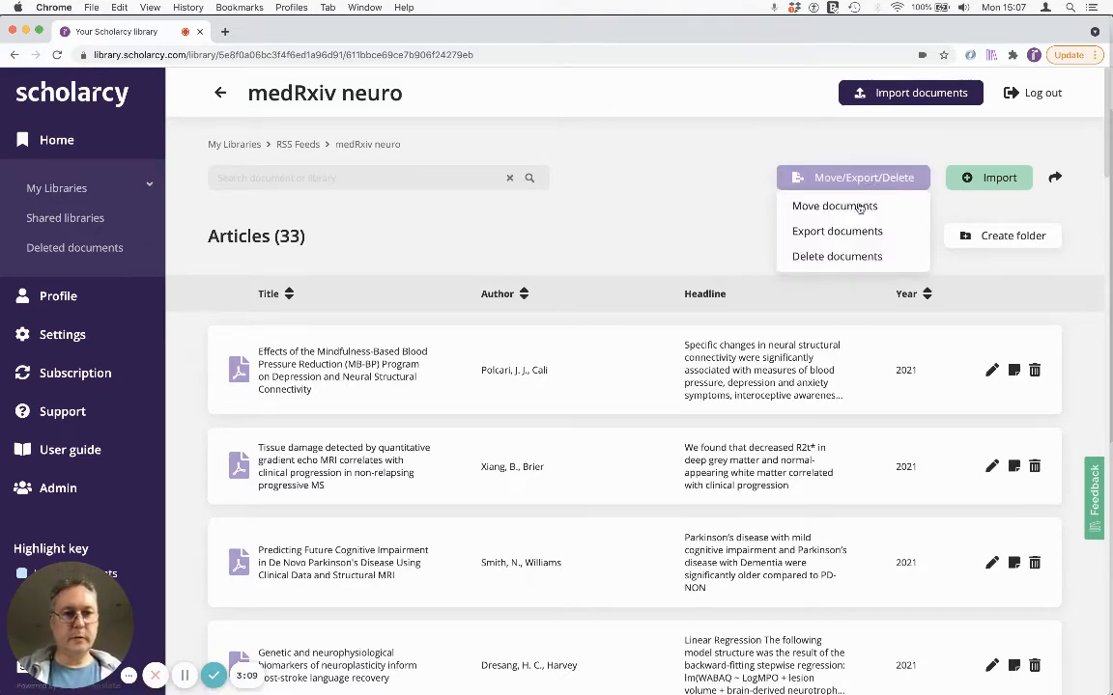
{"action": "left_click", "coordinate": [846, 232]}
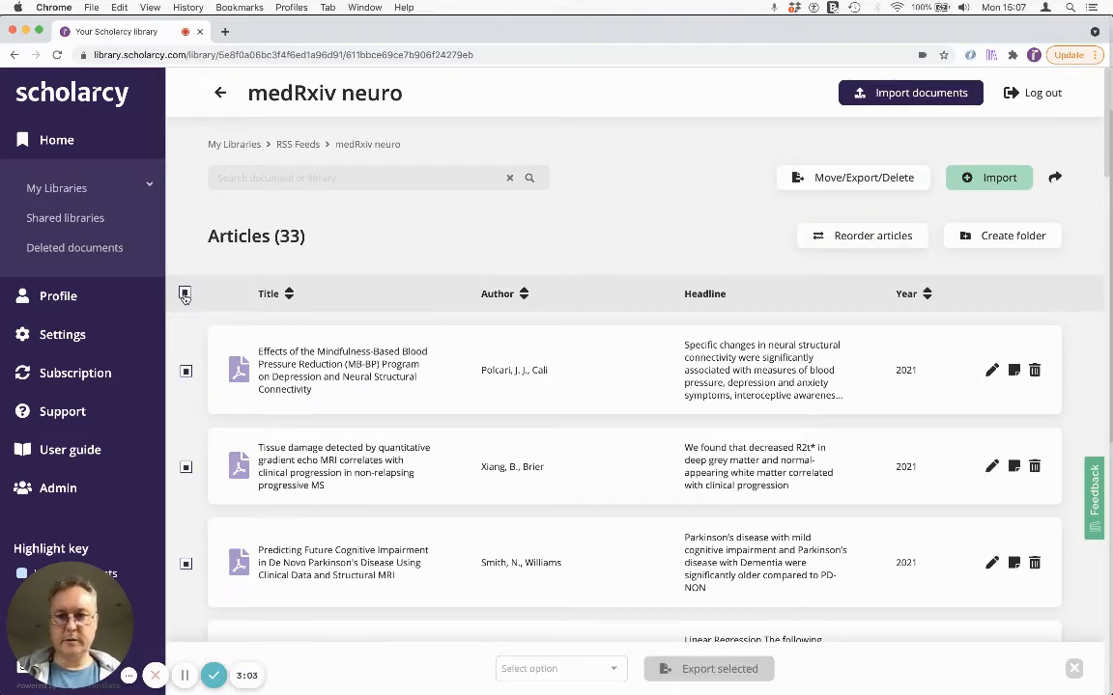
{"action": "left_click", "coordinate": [509, 669]}
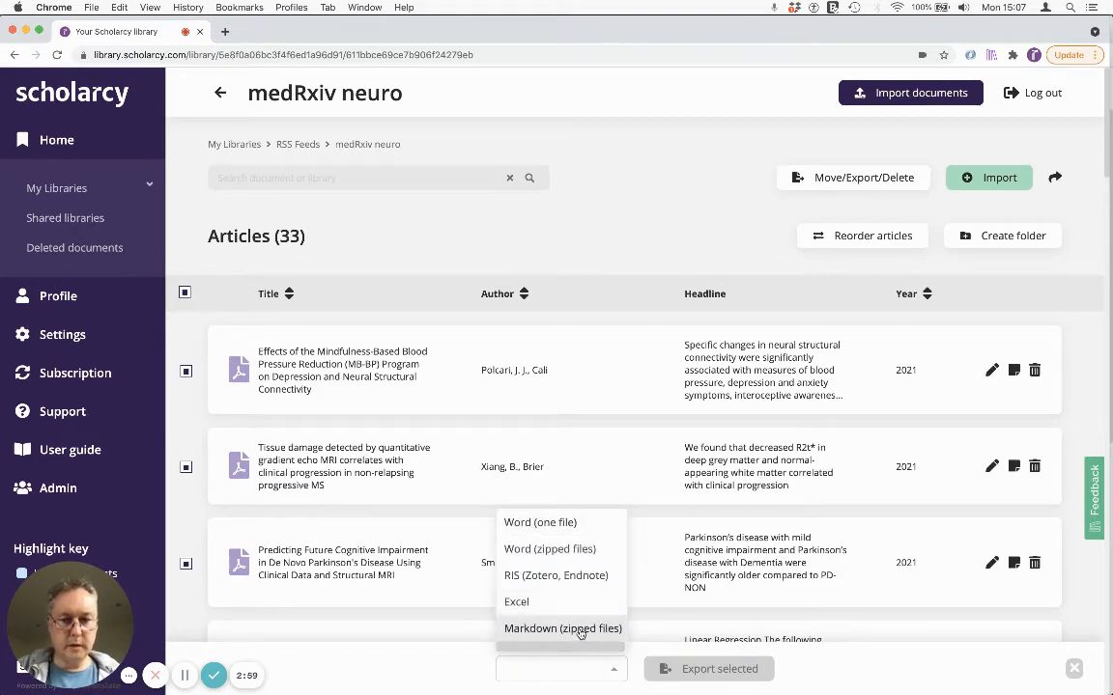
{"action": "left_click", "coordinate": [580, 628]}
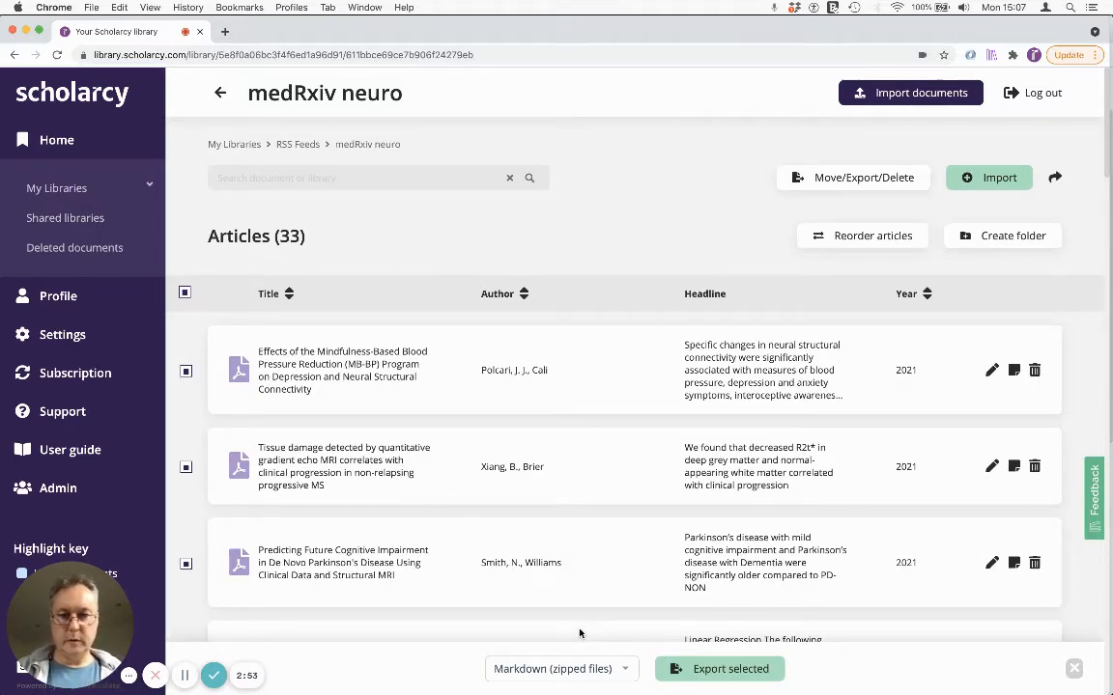
Step: Export the selected articles, save the archive as neuro.zip, and open the downloaded file
{"action": "left_click", "coordinate": [720, 669]}
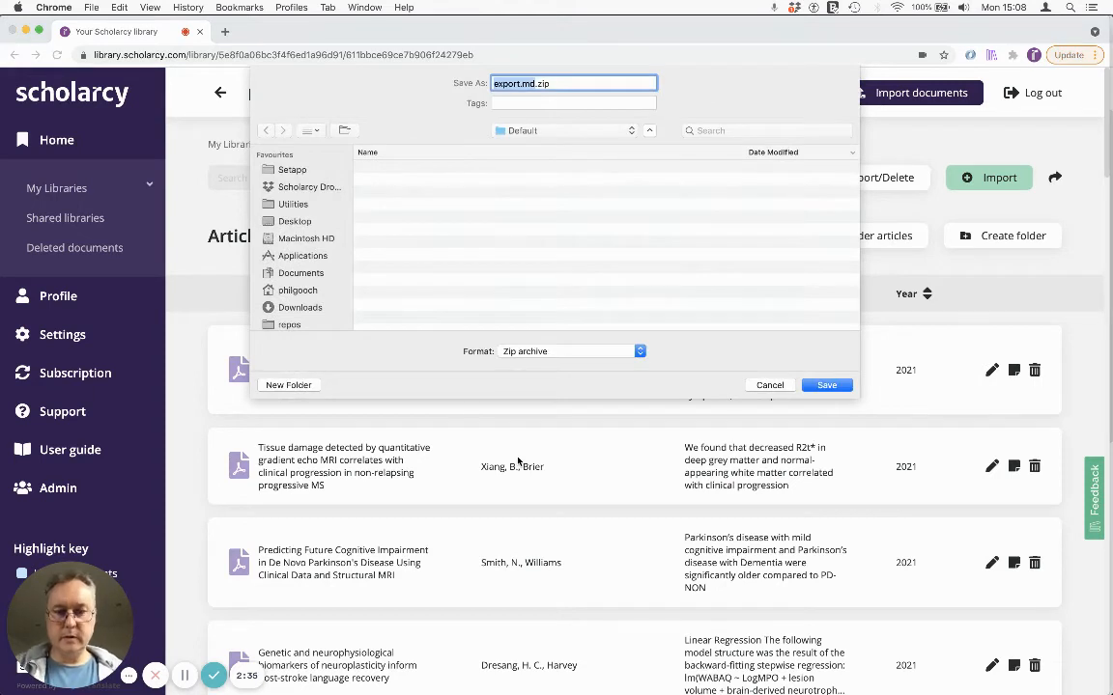
{"action": "type", "text": "neuro"}
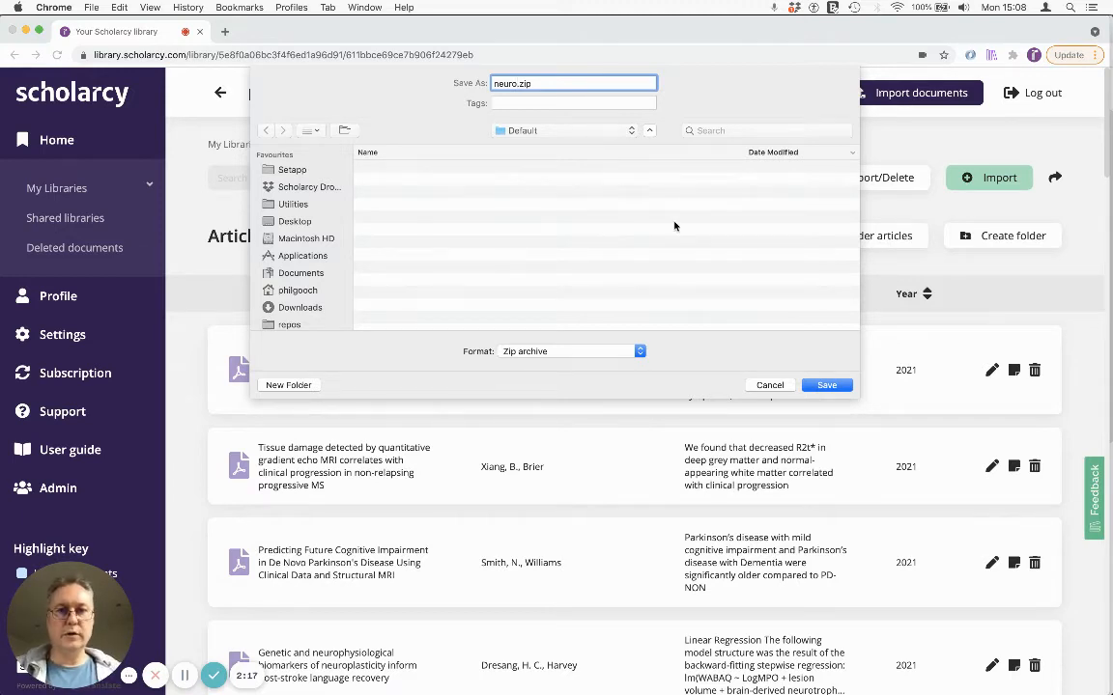
{"action": "left_click", "coordinate": [823, 384]}
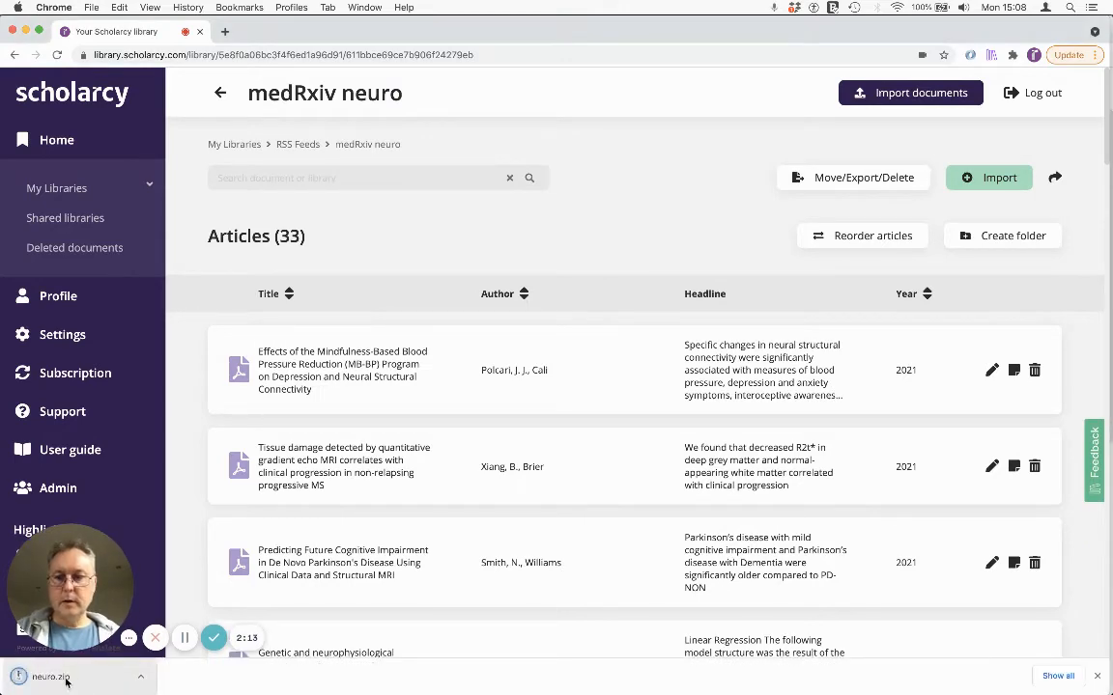
{"action": "left_click", "coordinate": [66, 681]}
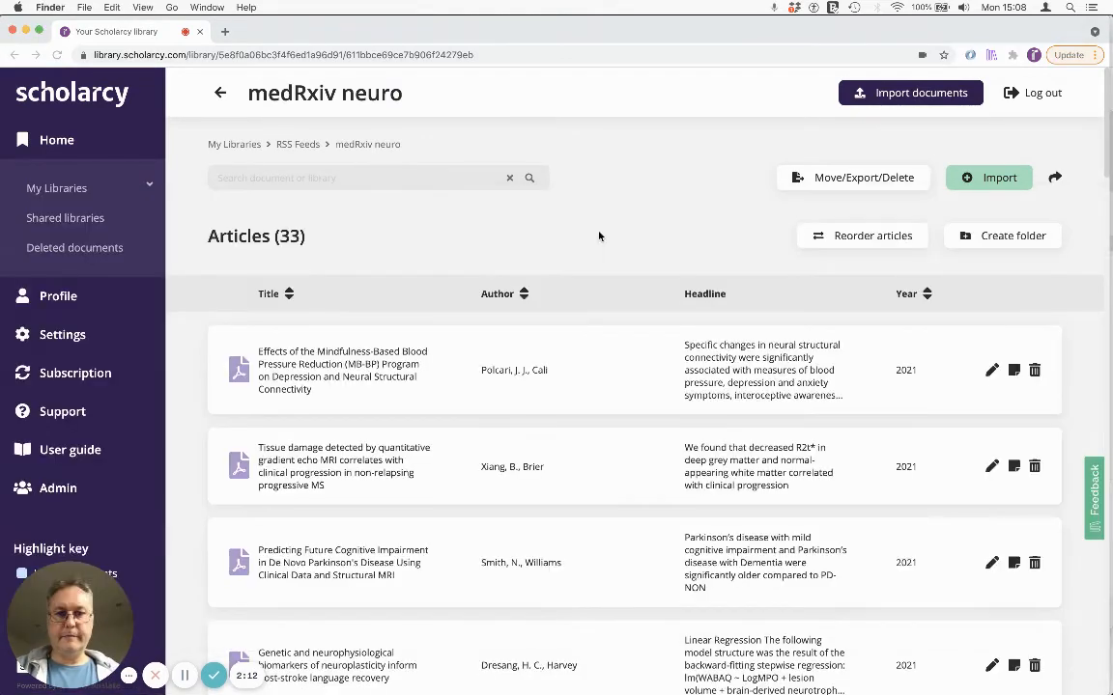
Step: Switch to Obsidian and filter the graph view by the #claim/ tag prefix
{"action": "key", "text": "super+Tab"}
{"action": "key", "text": "super+Tab"}
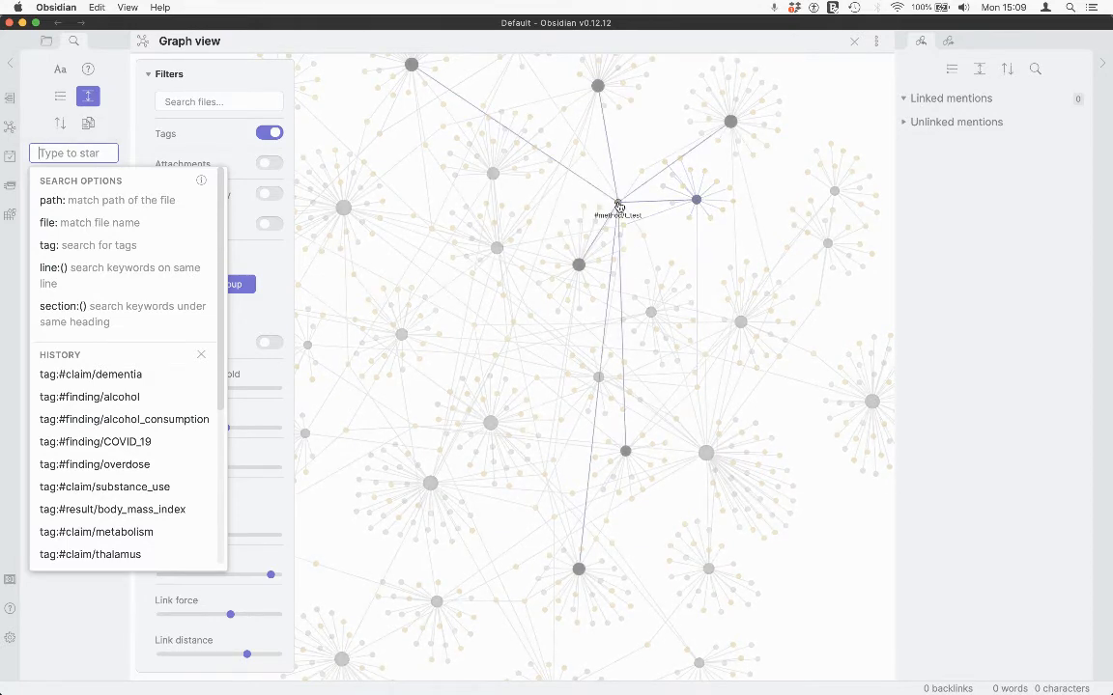
{"action": "left_click", "coordinate": [205, 101]}
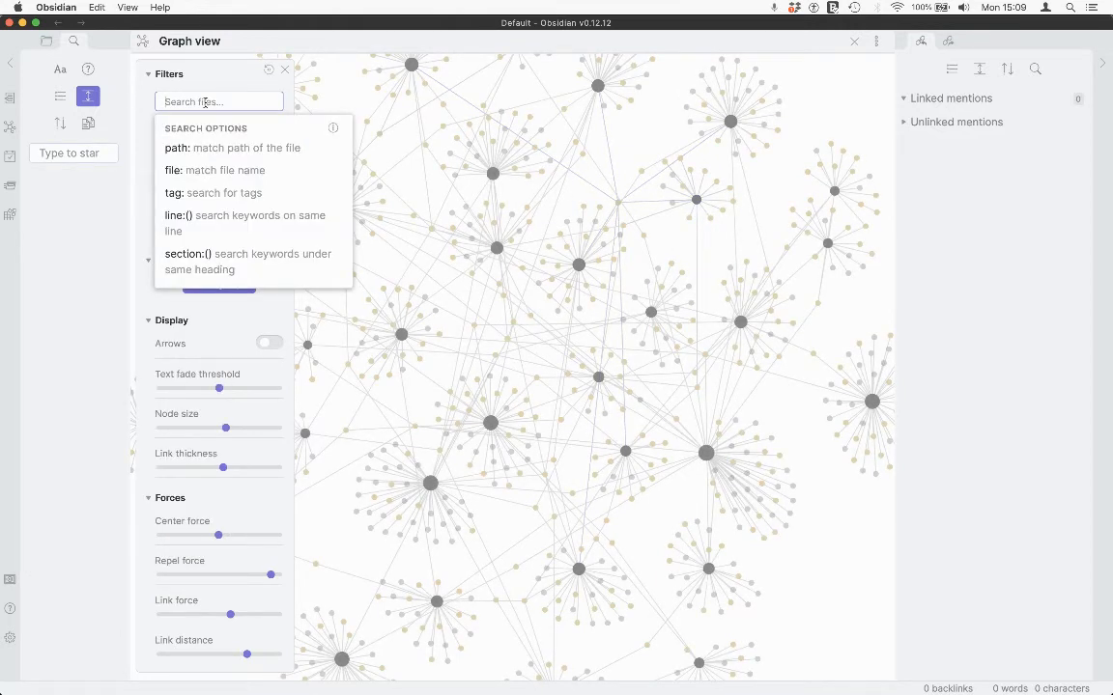
{"action": "type", "text": "#cla"}
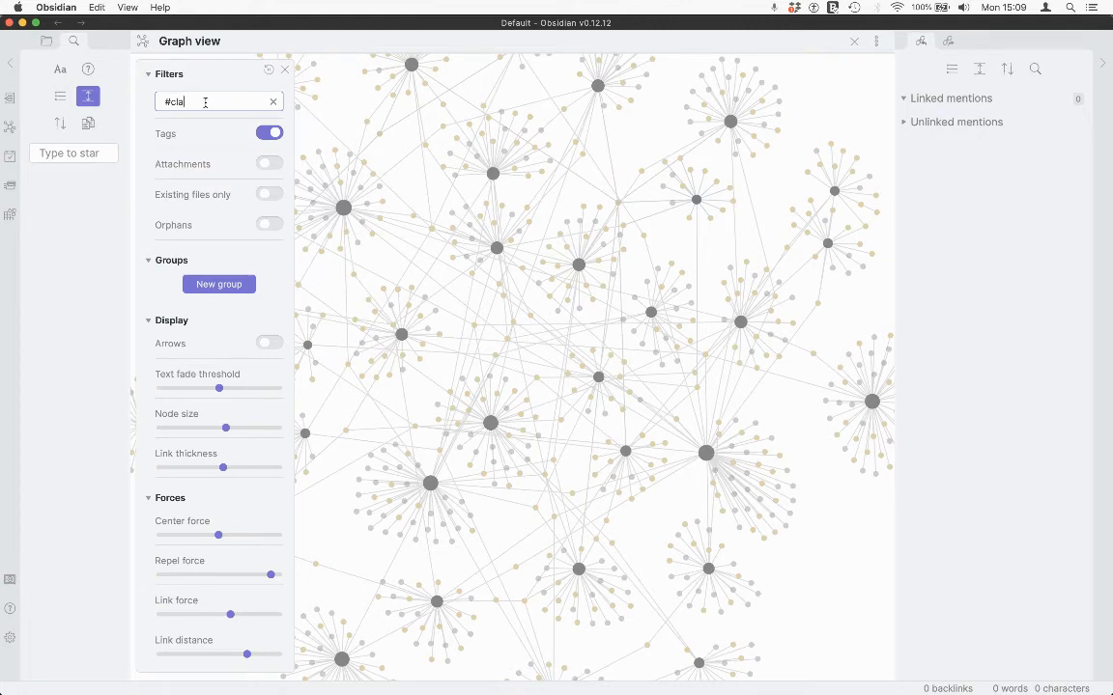
{"action": "type", "text": "im/"}
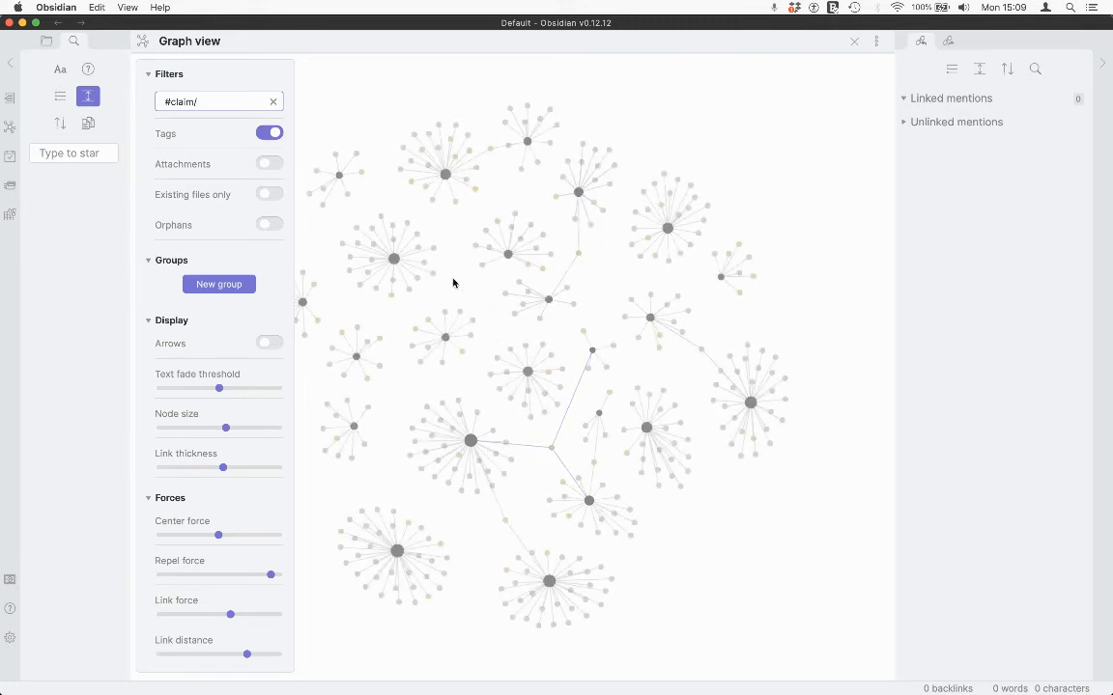
{"action": "left_click_drag", "start_coordinate": [454, 280], "coordinate": [479, 277]}
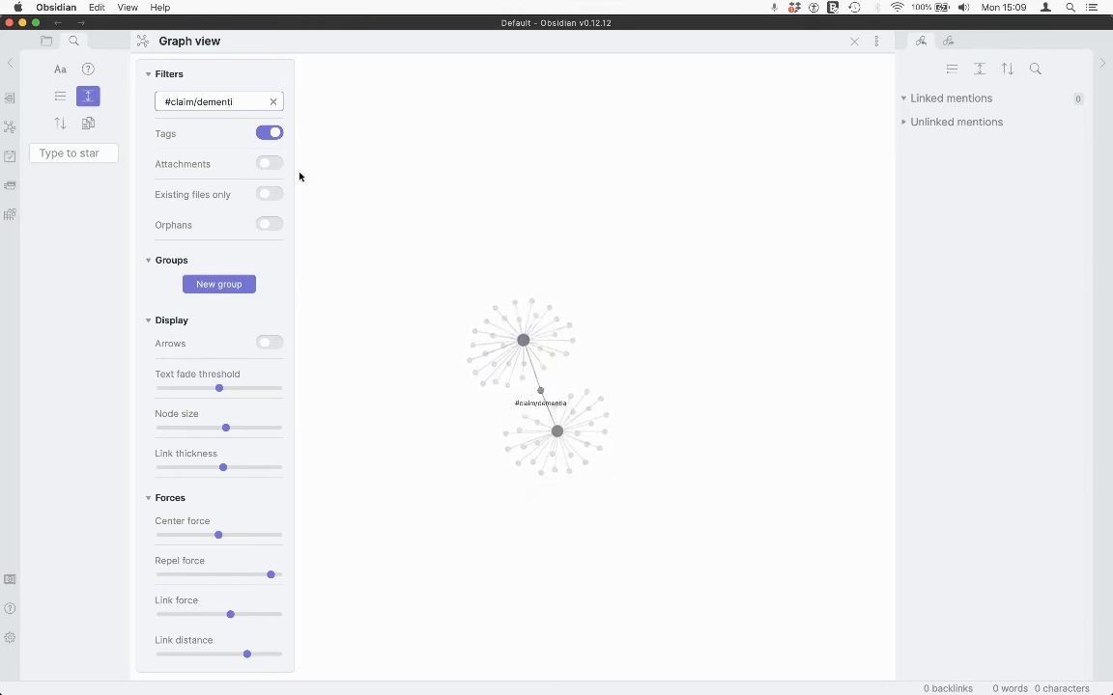
Step: Change the graph filter to #claim/meta
{"action": "double_click", "coordinate": [216, 101]}
{"action": "key", "text": "BackSpace"}
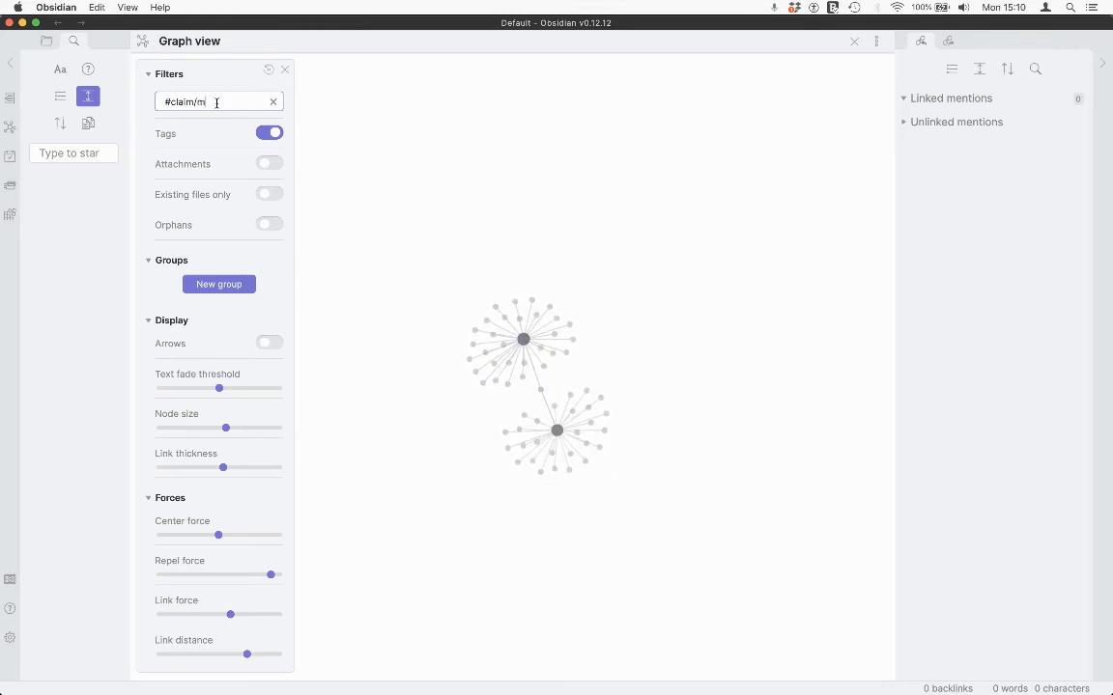
{"action": "type", "text": "meta"}
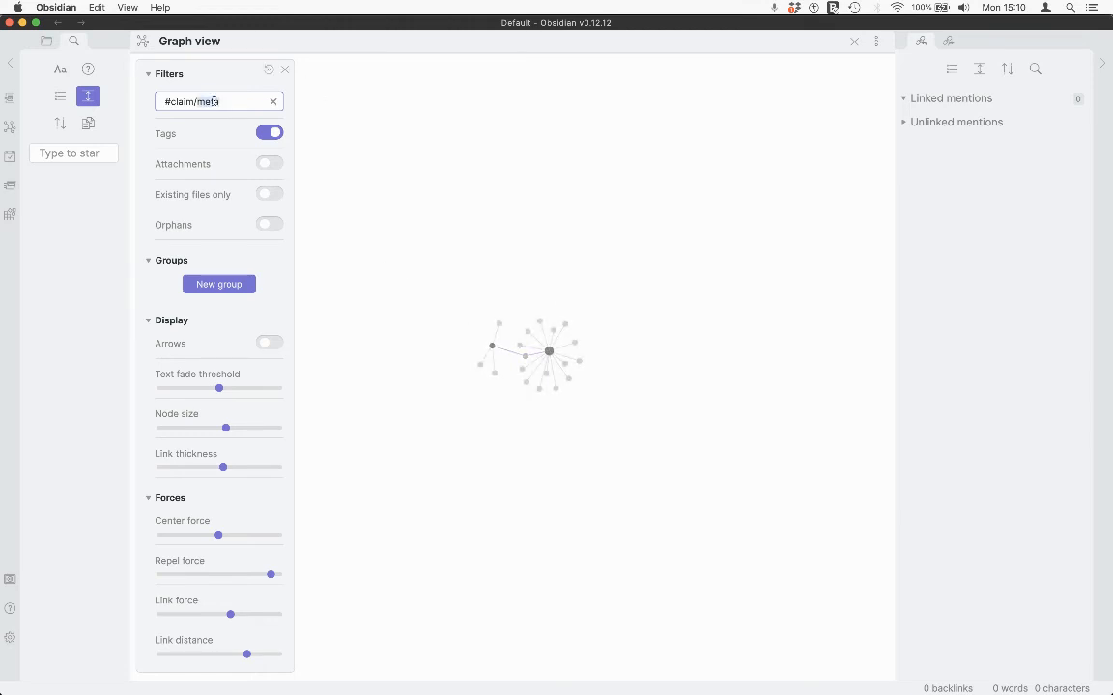
Step: Set the graph filter to #claim/dementia and search for the notes carrying that tag from its graph node
{"action": "type", "text": "dementia"}
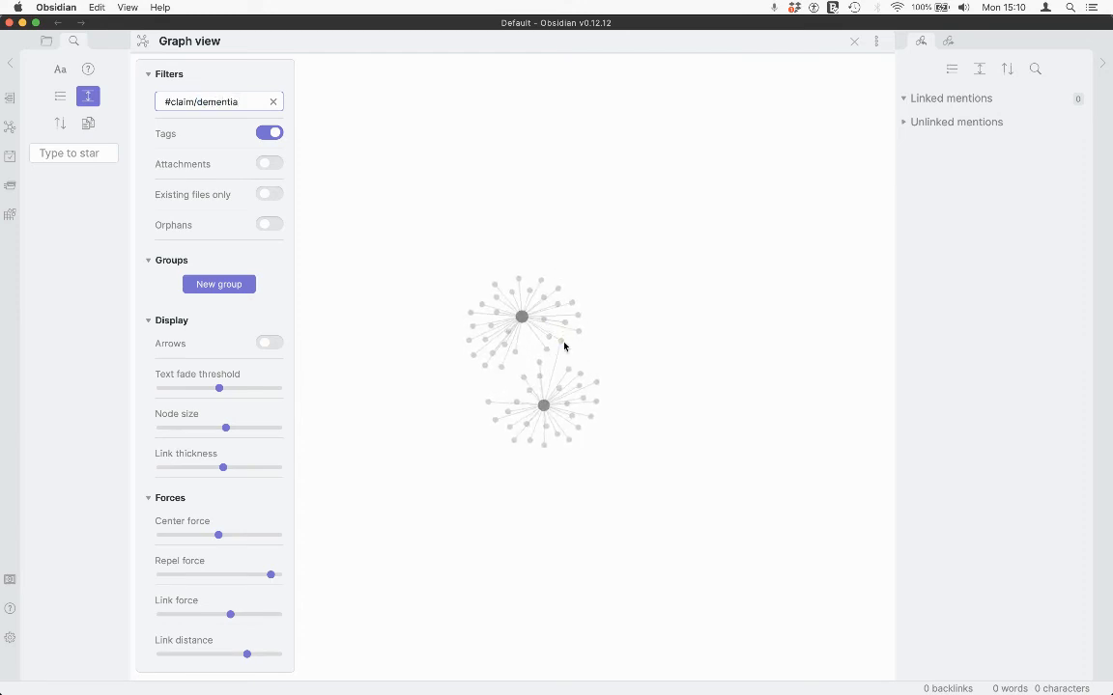
{"action": "left_click", "coordinate": [564, 350]}
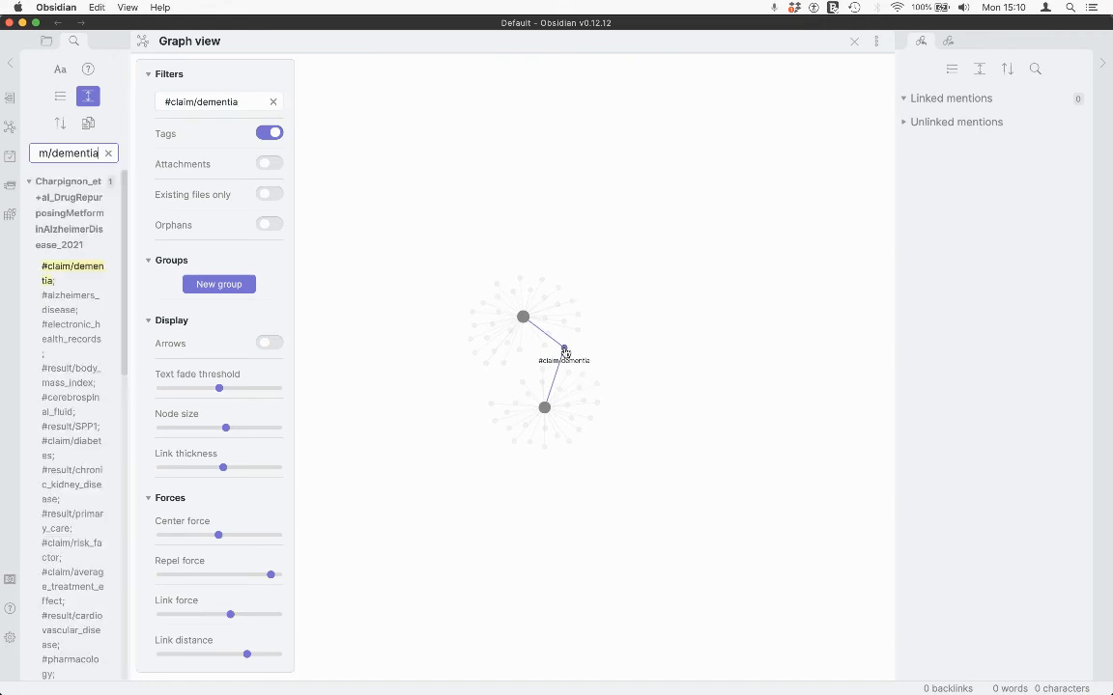
Step: Open the 2021 metformin drug repurposing note at its #claim/dementia match in preview mode, and browse the other matching notes
{"action": "left_click", "coordinate": [68, 271]}
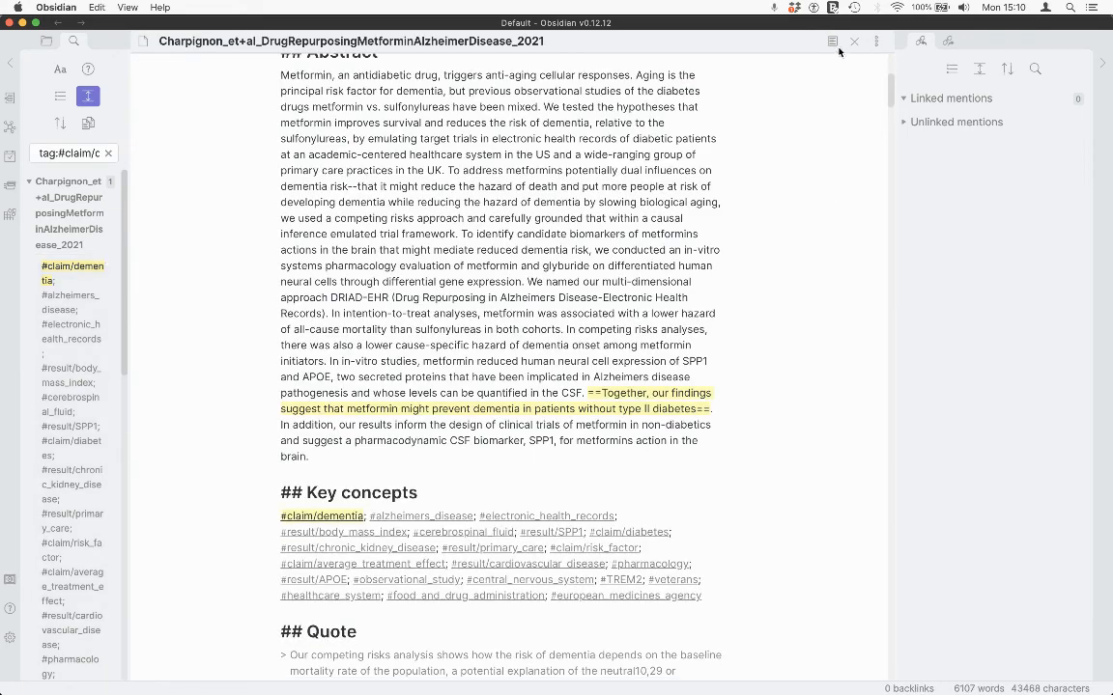
{"action": "left_click", "coordinate": [830, 40]}
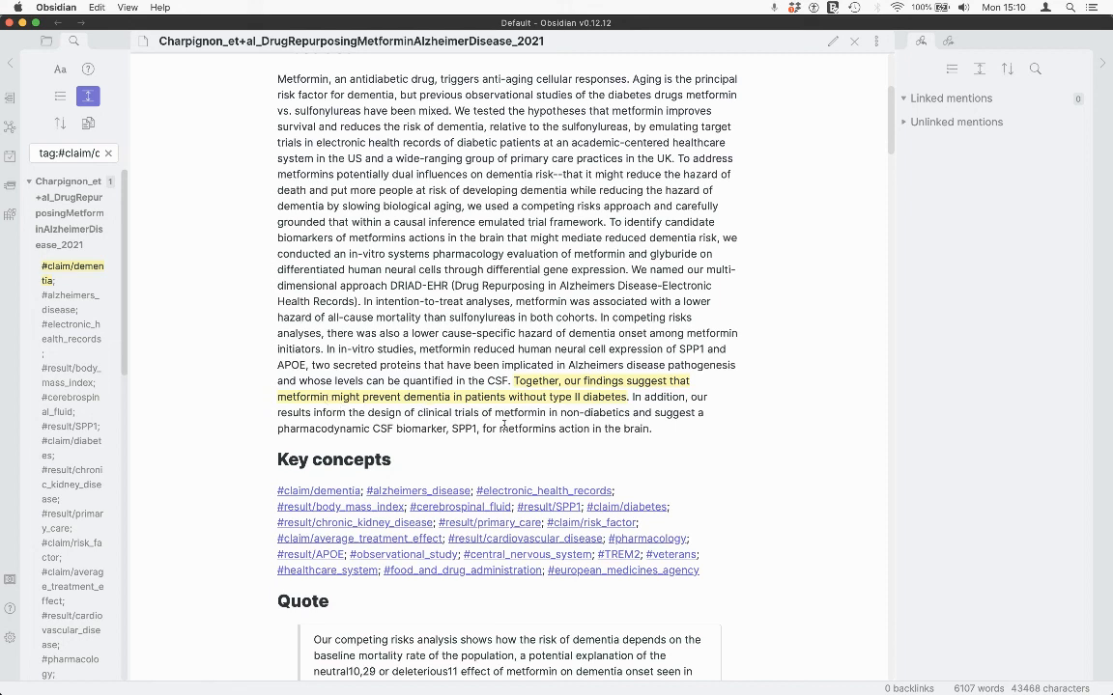
{"action": "scroll", "coordinate": [63, 425], "scroll_direction": "down", "scroll_amount": 10}
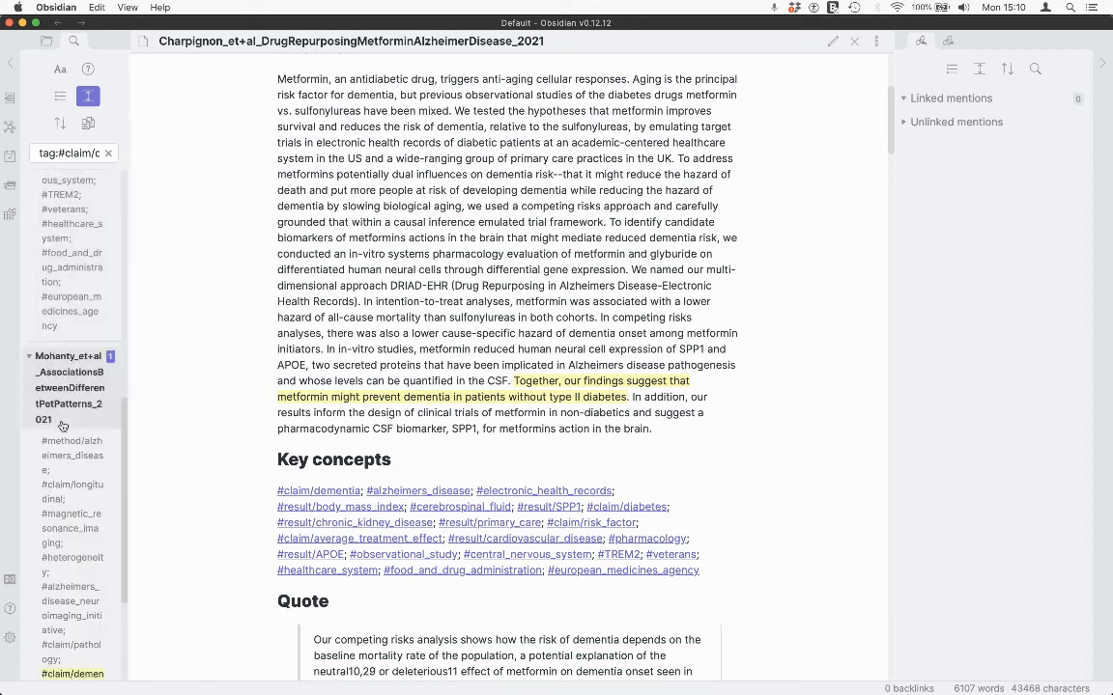